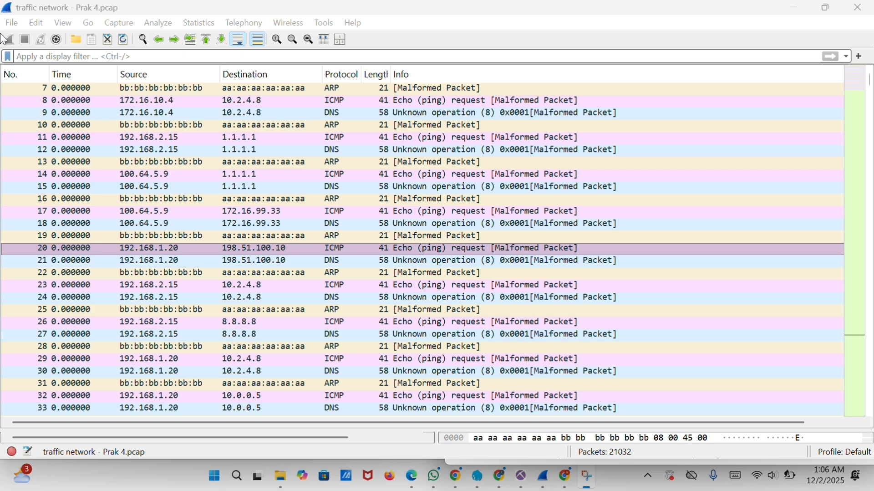
pyautogui.click(6, 92)
pyautogui.click(230, 178)
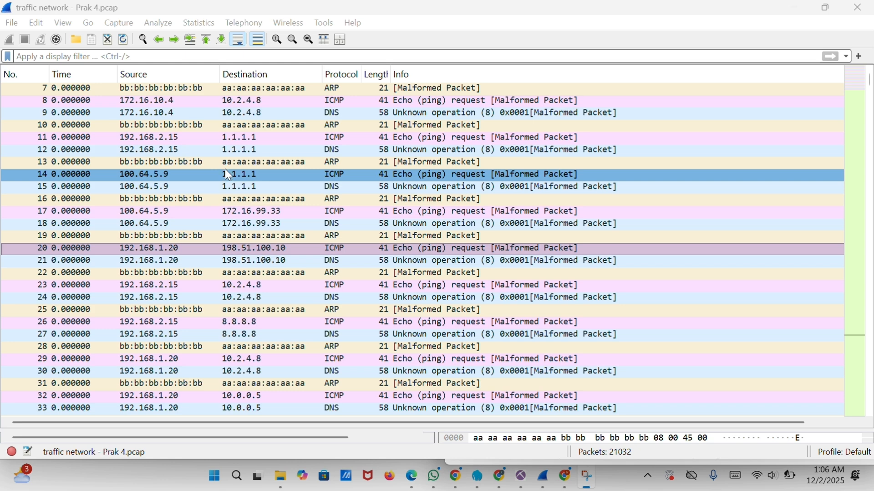
pyautogui.scroll(1, 6, 187)
pyautogui.scroll(2, 6, 187)
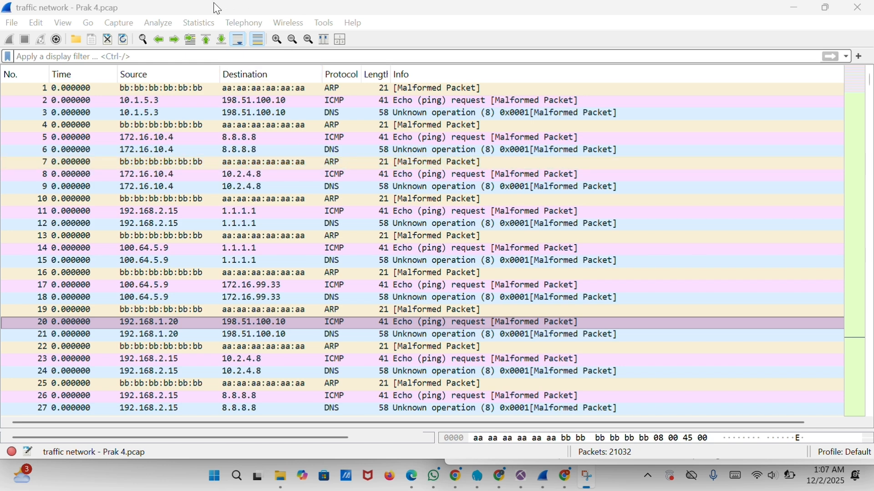
# Display the IPv4 statistics for all addresses in the capture, review the per-address counts, and close the statistics window
pyautogui.click(66, 23)
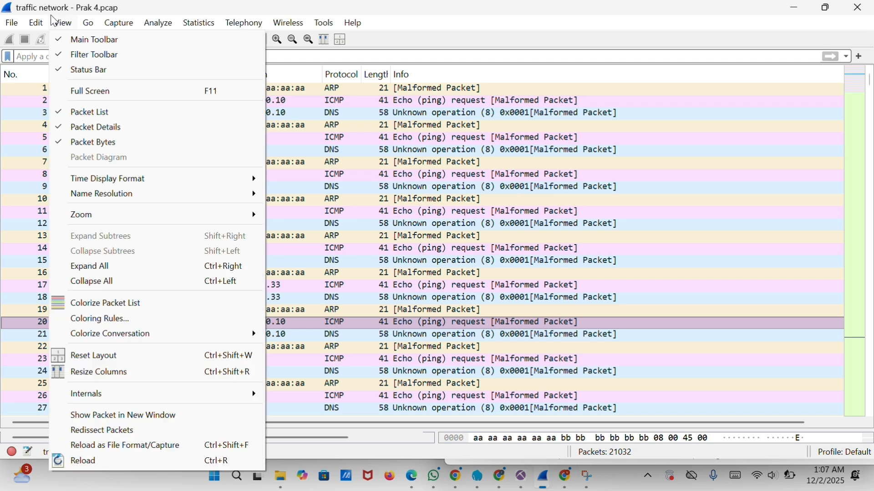
pyautogui.moveTo(47, 25)
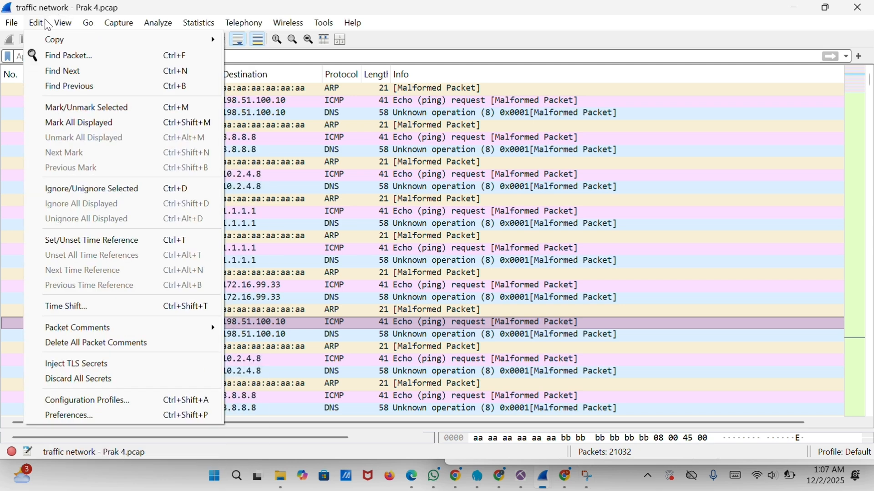
pyautogui.moveTo(146, 29)
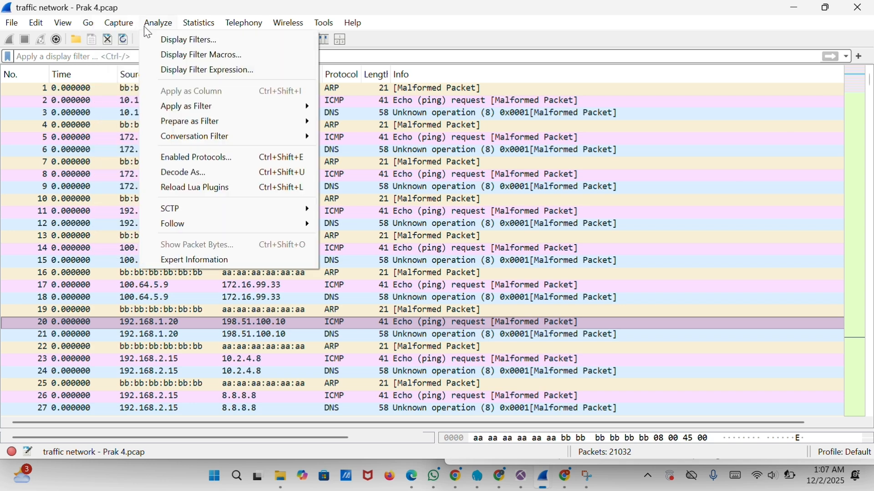
pyautogui.moveTo(195, 30)
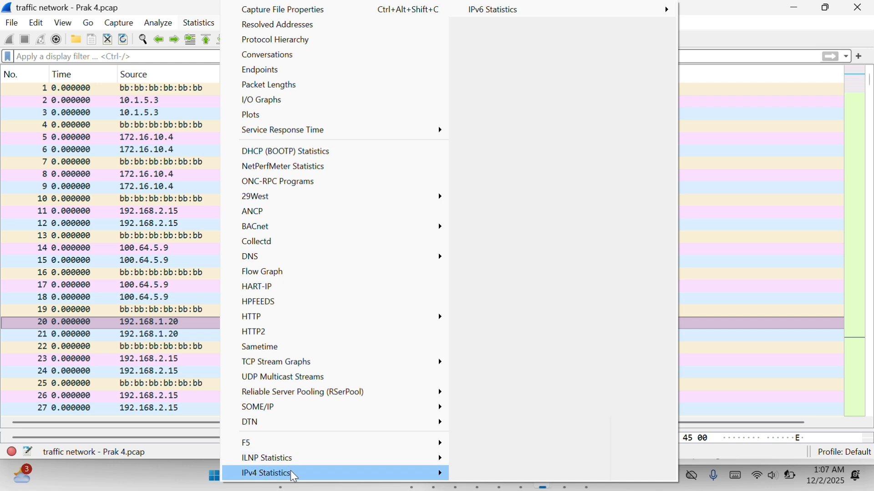
pyautogui.moveTo(391, 479)
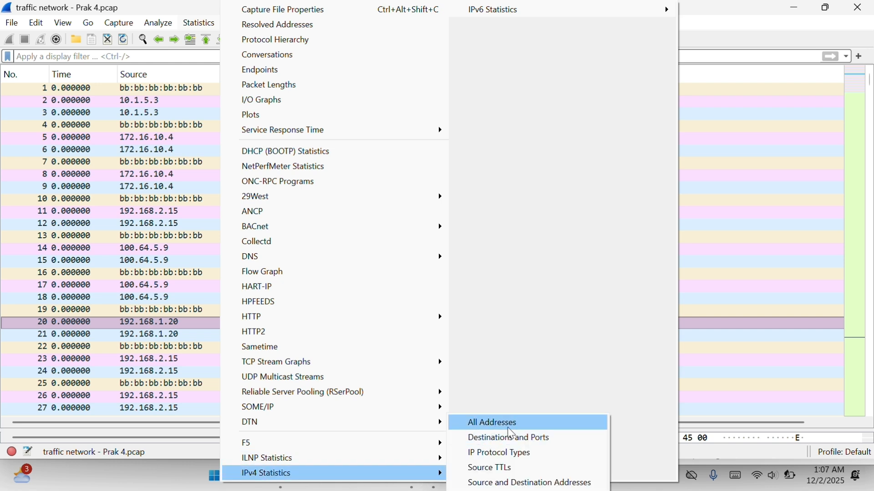
pyautogui.click(508, 428)
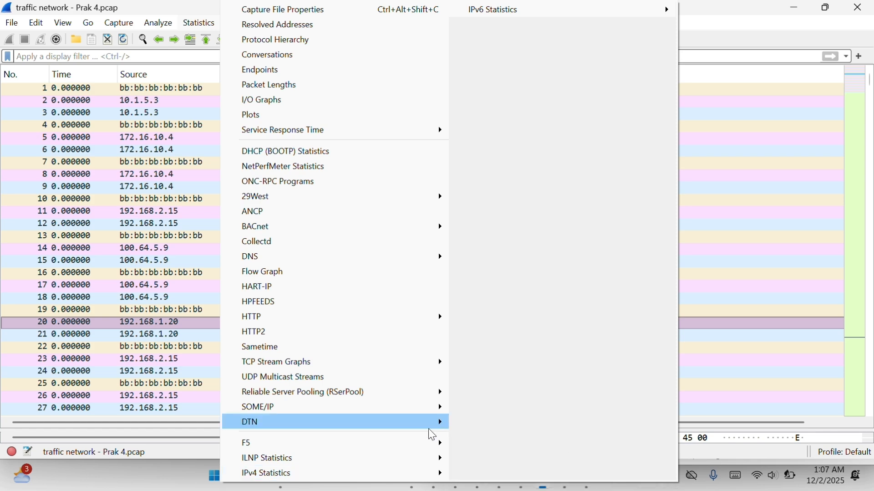
pyautogui.moveTo(413, 468)
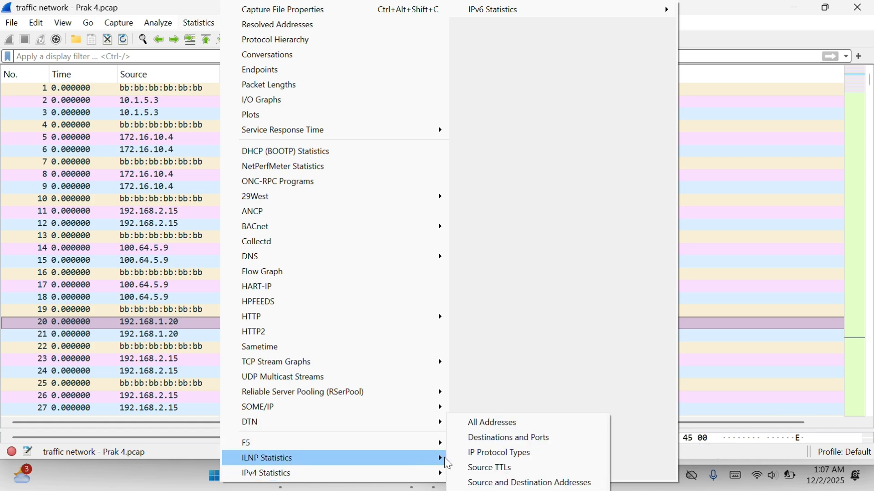
pyautogui.click(474, 422)
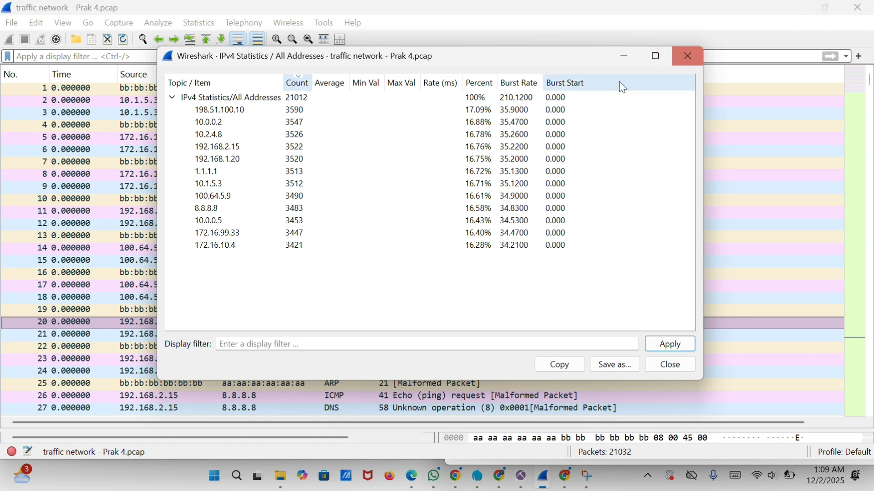
pyautogui.click(677, 61)
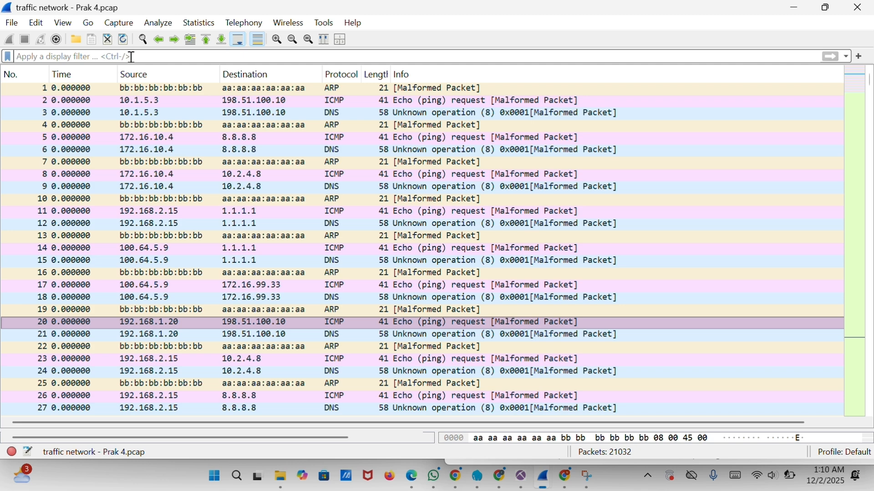
# Filter the packet list by source address with ip.src == 192.168.1.20
pyautogui.write('ip.')
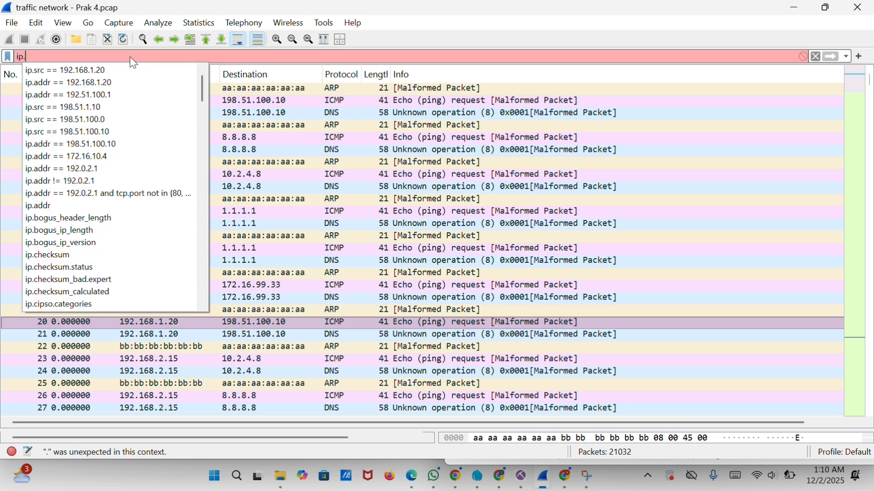
pyautogui.write('src')
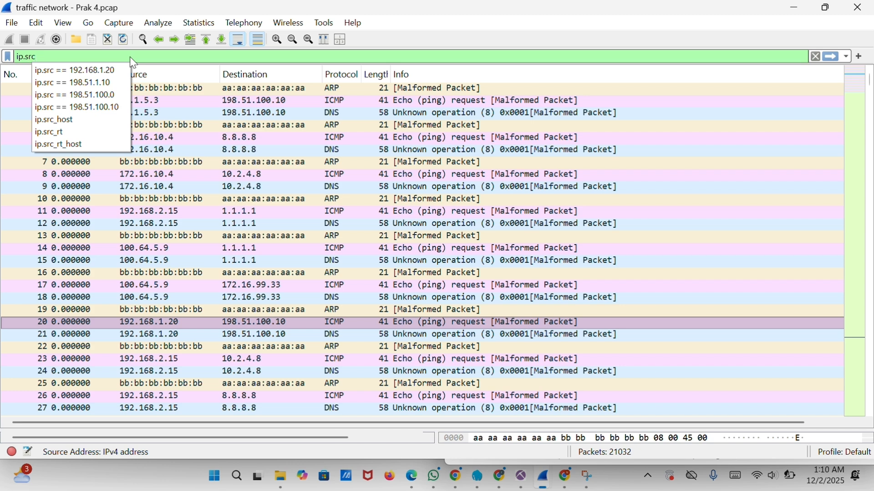
pyautogui.press('Down')
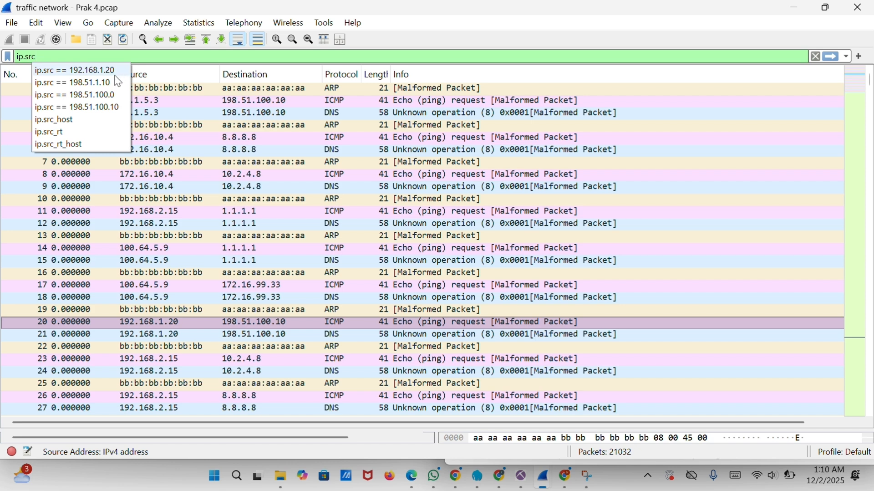
pyautogui.press('Return')
pyautogui.press('Return')
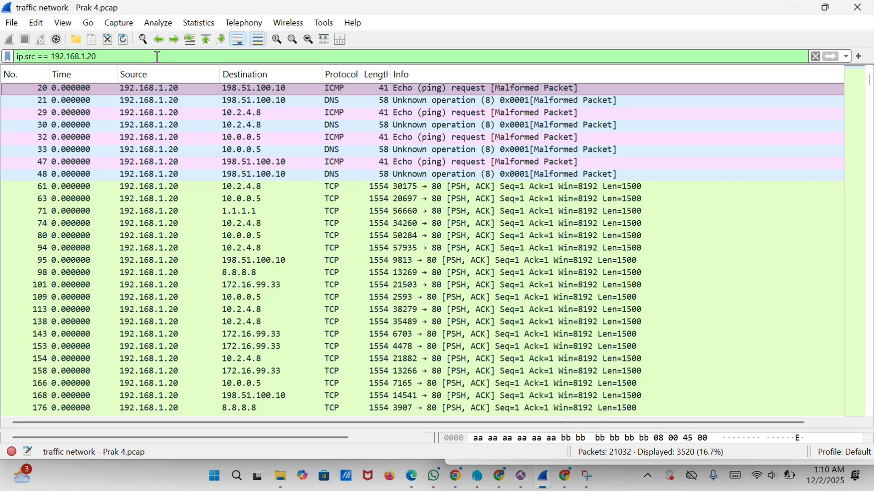
# Change the display filter to ip.addr == 192.168.1.20 and look through the matching packets
pyautogui.scroll(-1, 157, 57)
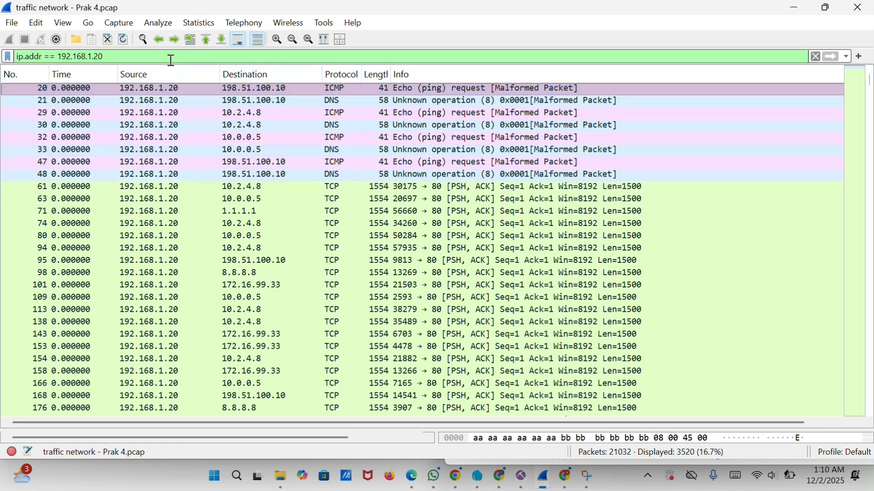
pyautogui.click(195, 286)
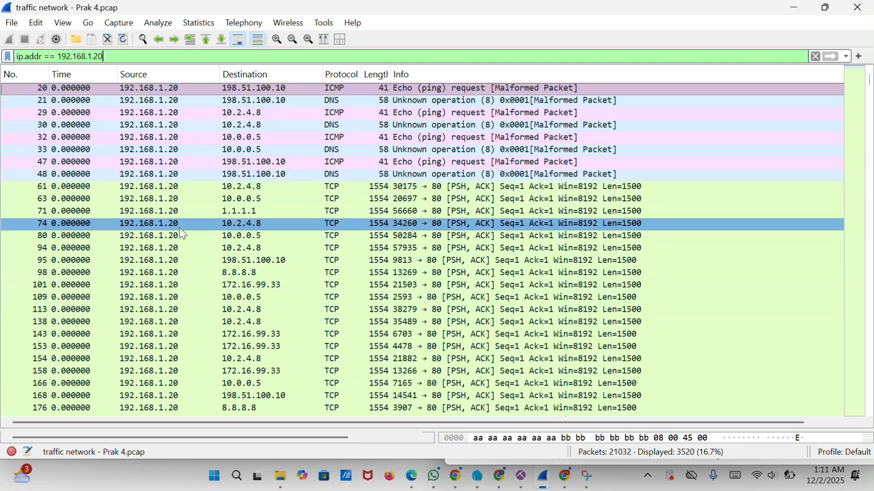
pyautogui.scroll(-1, 182, 269)
pyautogui.scroll(-1, 182, 269)
pyautogui.scroll(2, 182, 269)
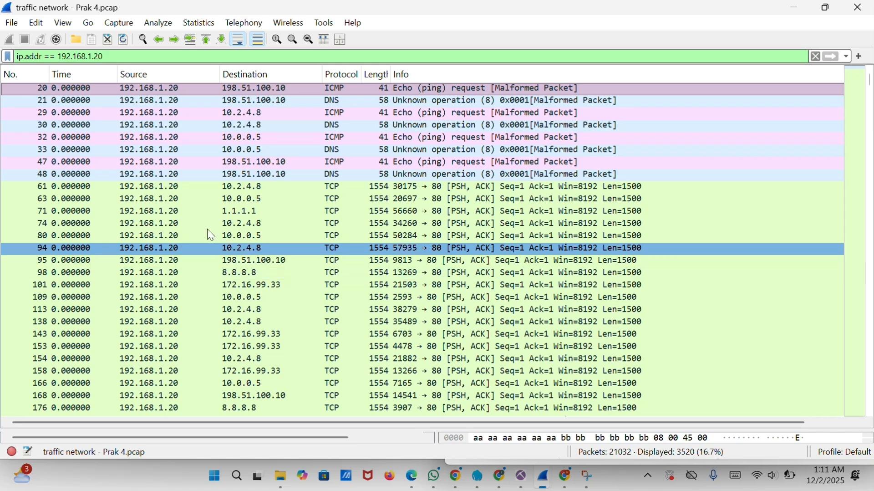
# Replace the display filter with ip.src == 192.168.1.20 and start a second OR condition on an ip field, using ||
pyautogui.tripleClick(273, 55)
pyautogui.write('ip.')
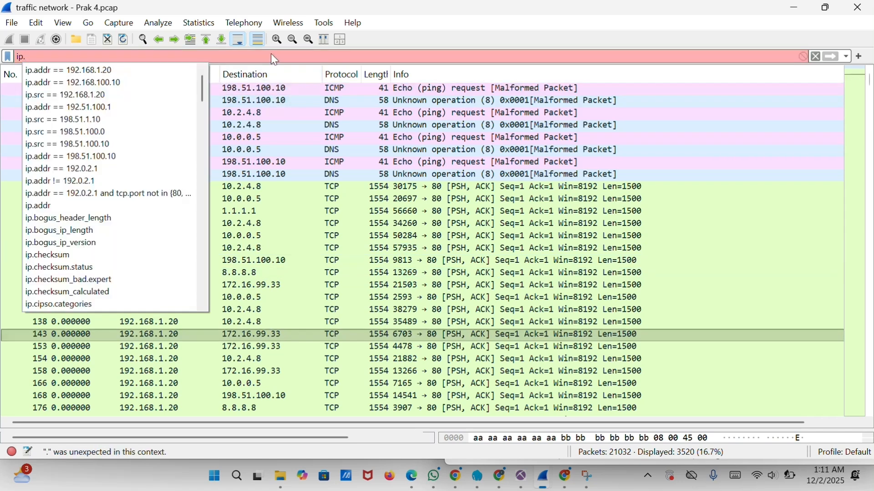
pyautogui.write('src')
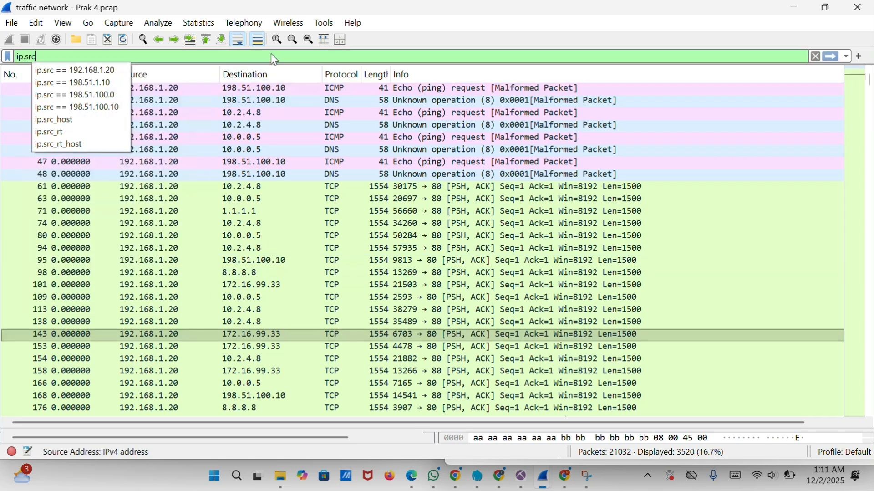
pyautogui.click(110, 74)
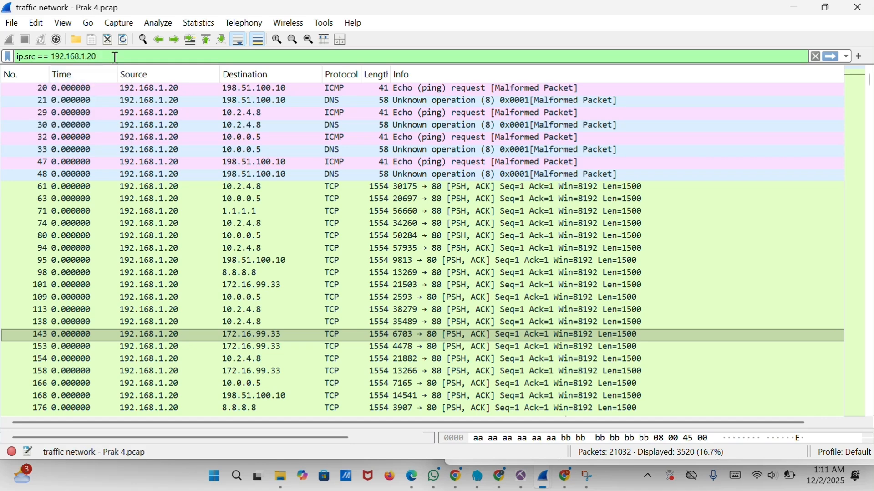
pyautogui.write('||')
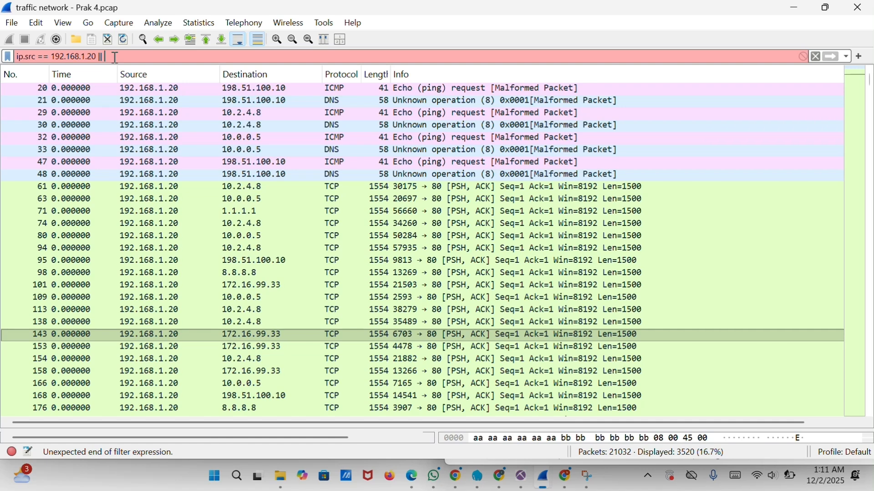
pyautogui.write(' ip')
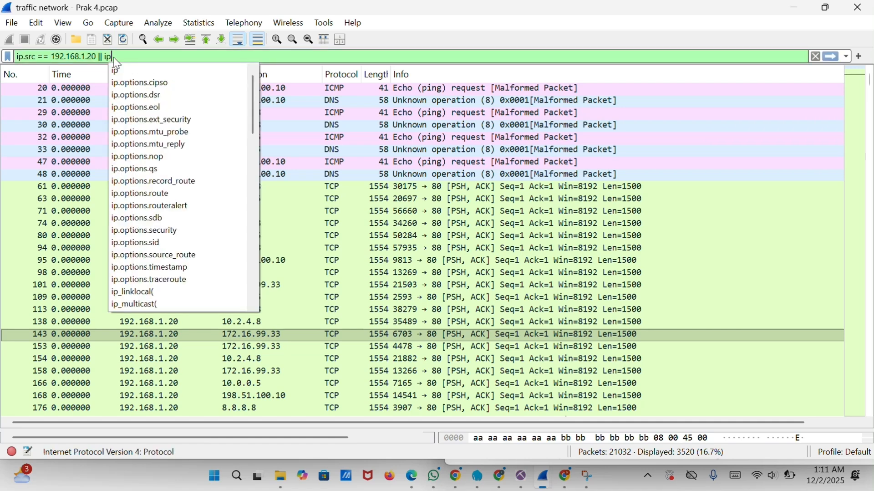
pyautogui.write('.')
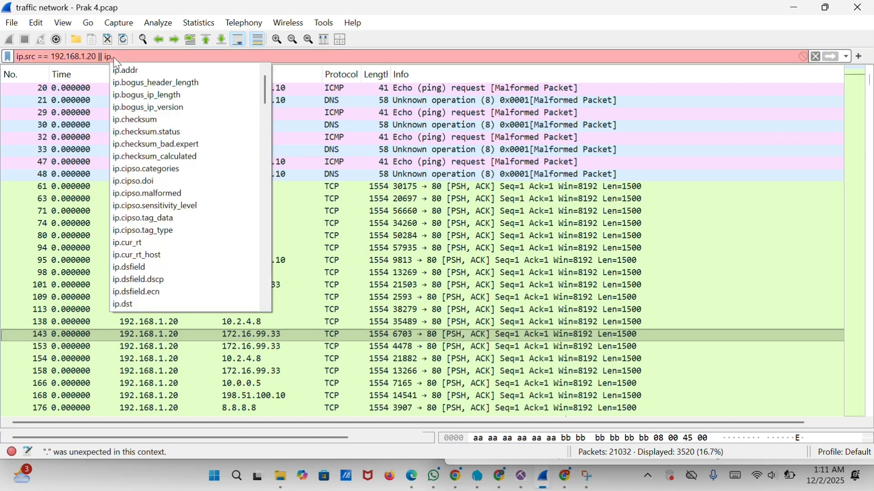
pyautogui.write('dst')
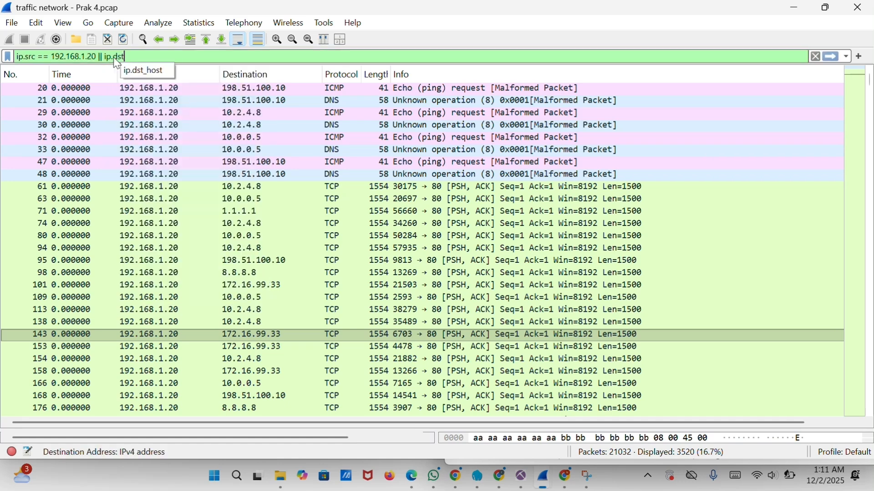
pyautogui.write(' == ')
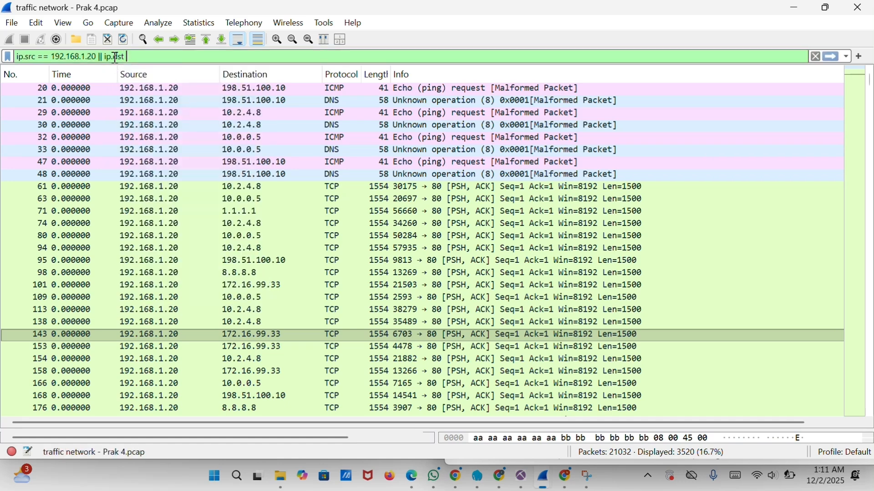
pyautogui.write('192')
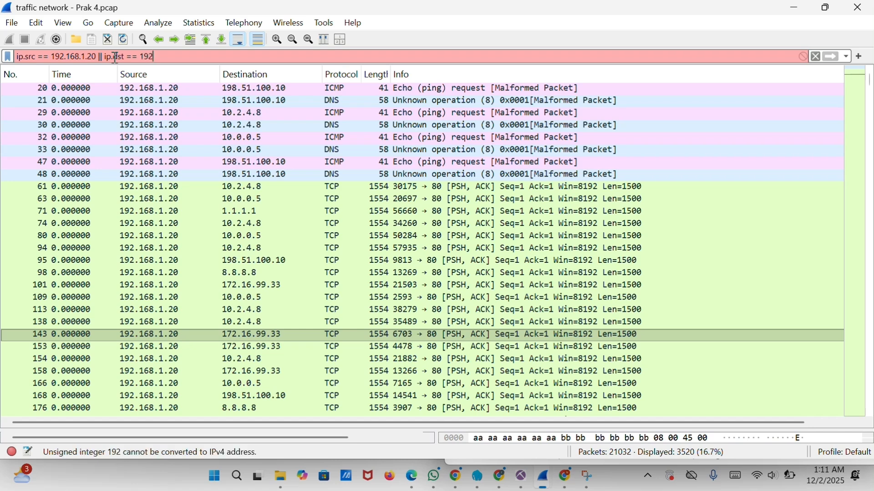
pyautogui.press('BackSpace')
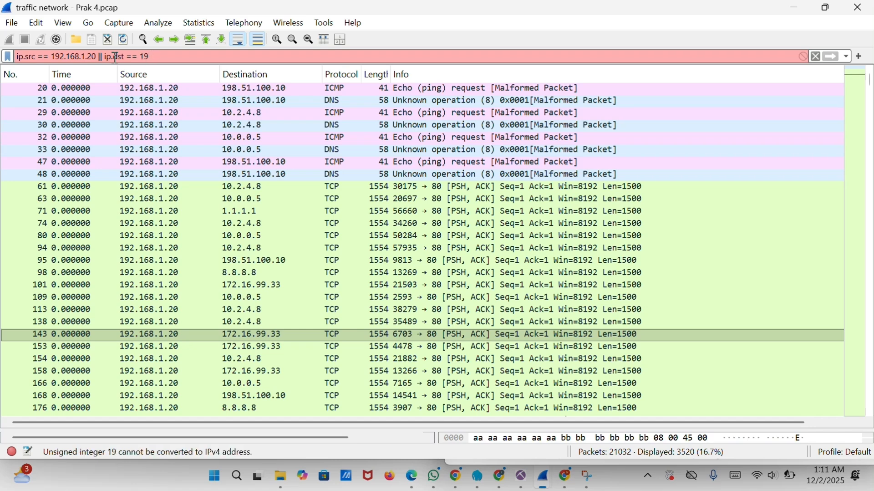
pyautogui.press('BackSpace')
pyautogui.press('BackSpace')
pyautogui.press('BackSpace')
pyautogui.press('BackSpace')
pyautogui.press('BackSpace')
pyautogui.press('BackSpace')
pyautogui.press('BackSpace')
pyautogui.press('BackSpace')
pyautogui.press('BackSpace')
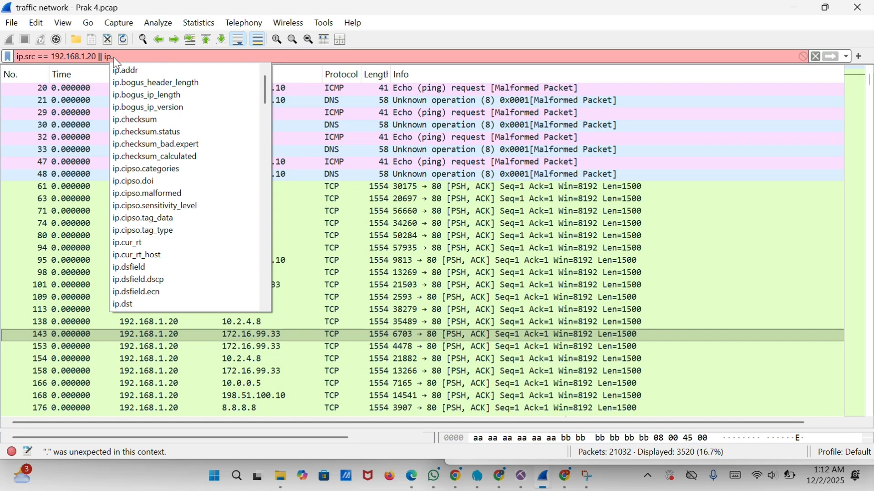
# Complete the second filter condition as ip.addr ==198.51.100.10 and apply the combined display filter to the packet list
pyautogui.write('addr')
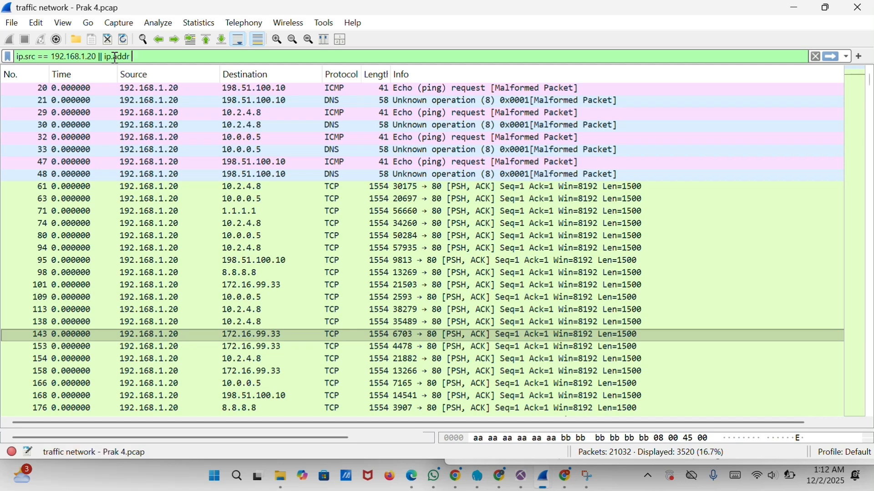
pyautogui.write(' ==')
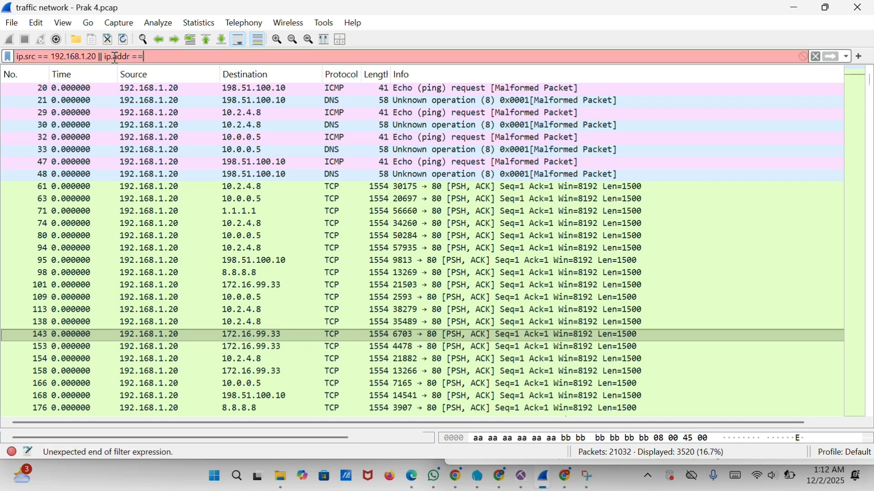
pyautogui.write('19')
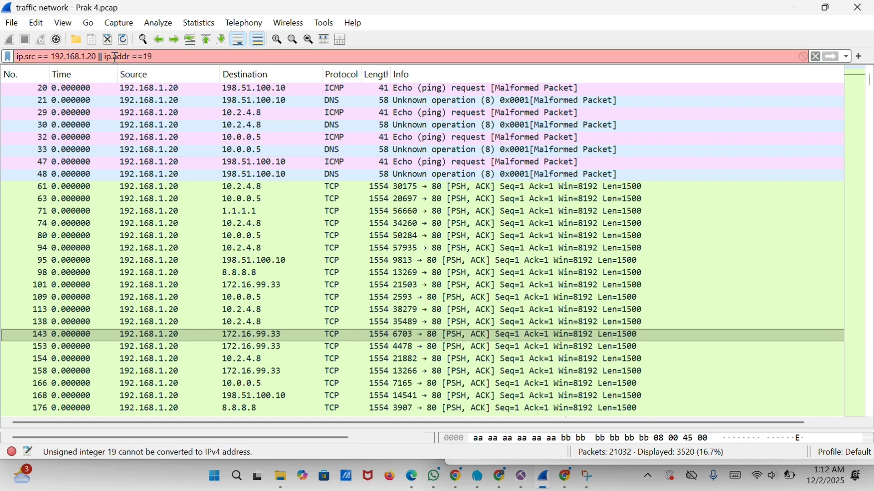
pyautogui.write('2.168')
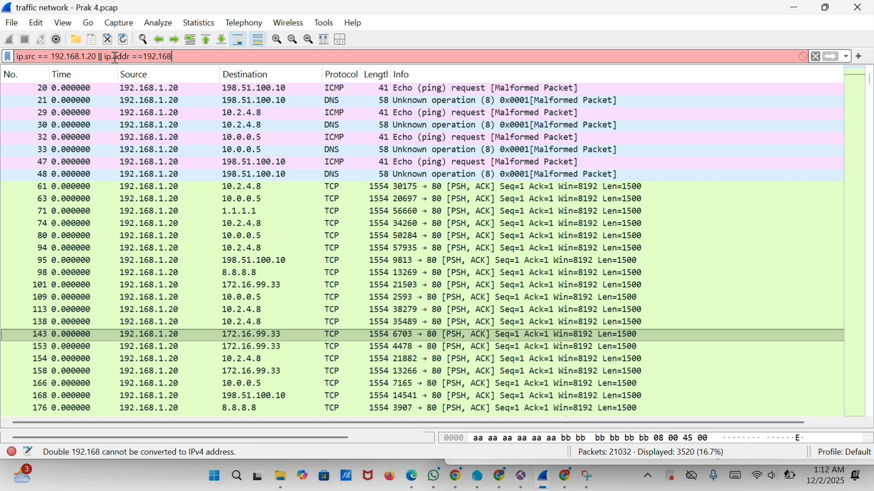
pyautogui.write('.')
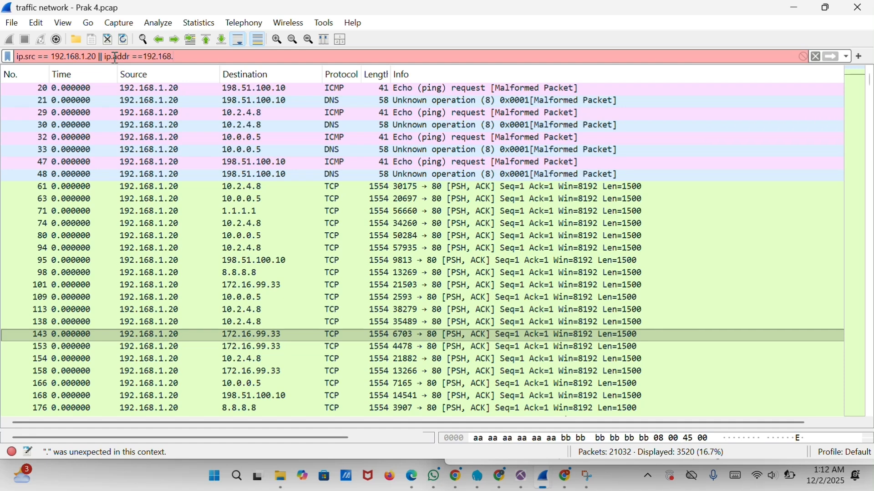
pyautogui.press('BackSpace')
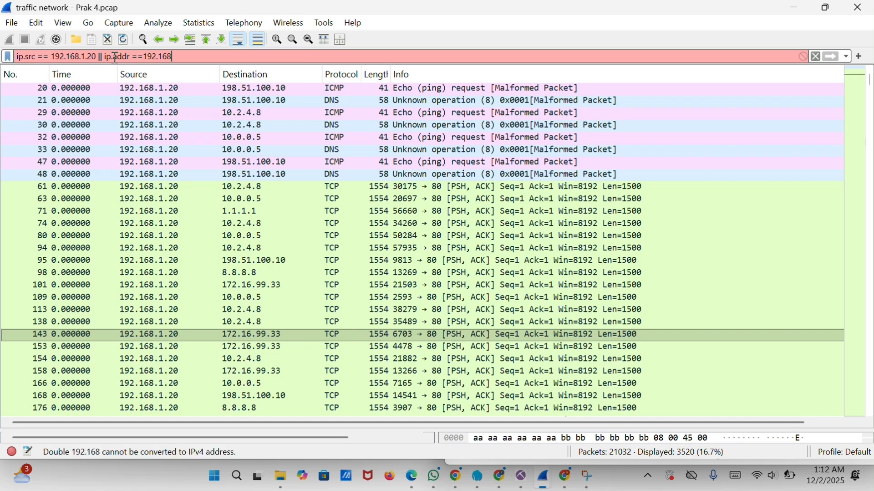
pyautogui.press('BackSpace')
pyautogui.press('BackSpace')
pyautogui.press('BackSpace')
pyautogui.press('BackSpace')
pyautogui.press('BackSpace')
pyautogui.write('8')
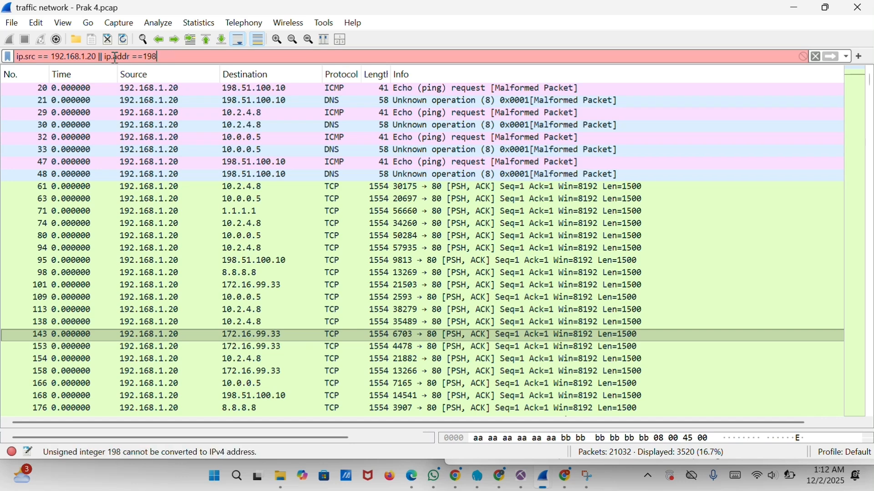
pyautogui.write('.')
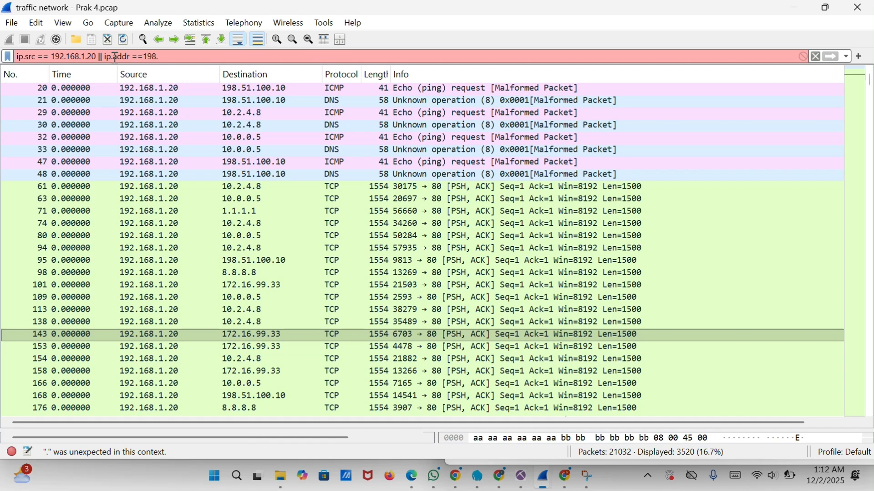
pyautogui.write('51.100.10')
pyautogui.press('Return')
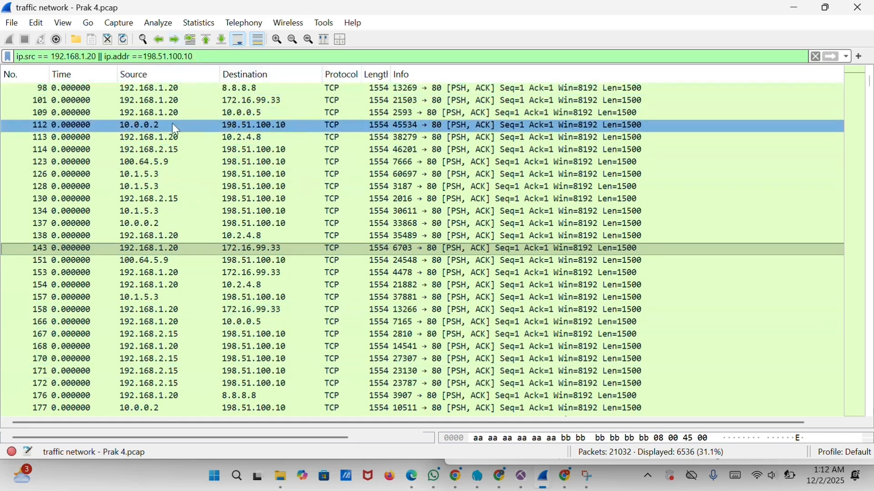
pyautogui.click(619, 98)
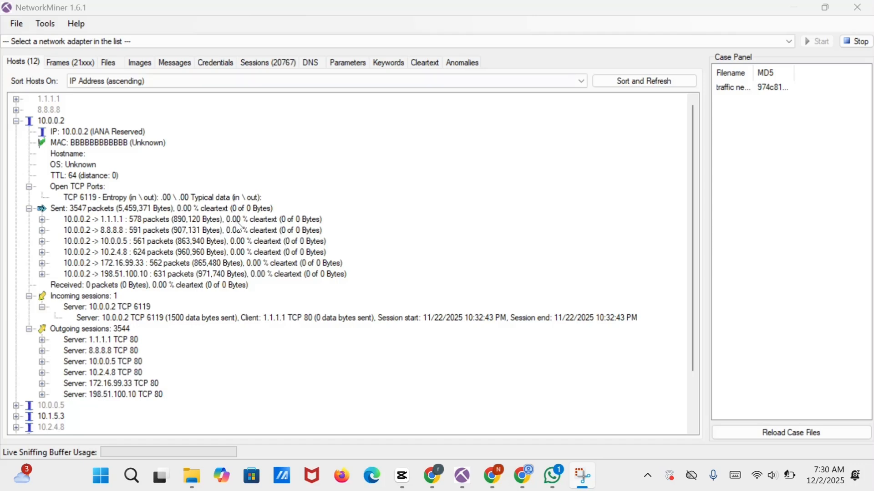
# In NetworkMiner, examine host 10.0.0.2's details, including its open ports, sent traffic per destination, and incoming and outgoing sessions
pyautogui.scroll(-2, 239, 224)
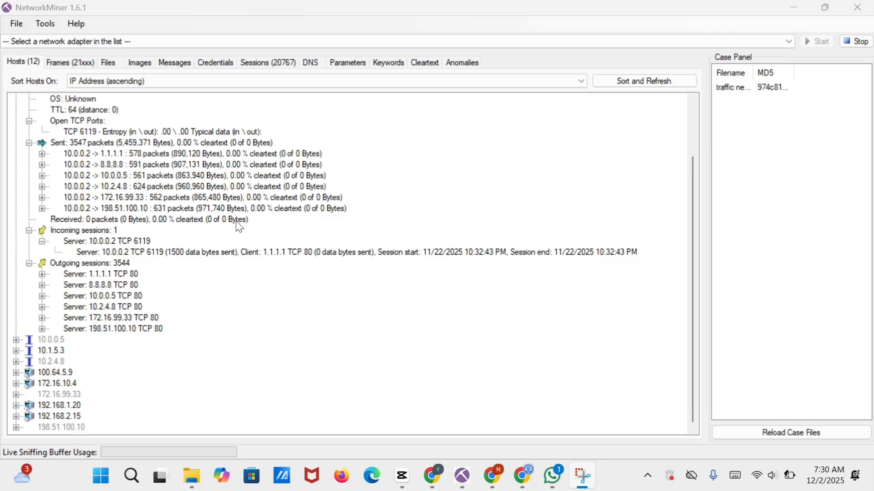
pyautogui.scroll(2, 239, 224)
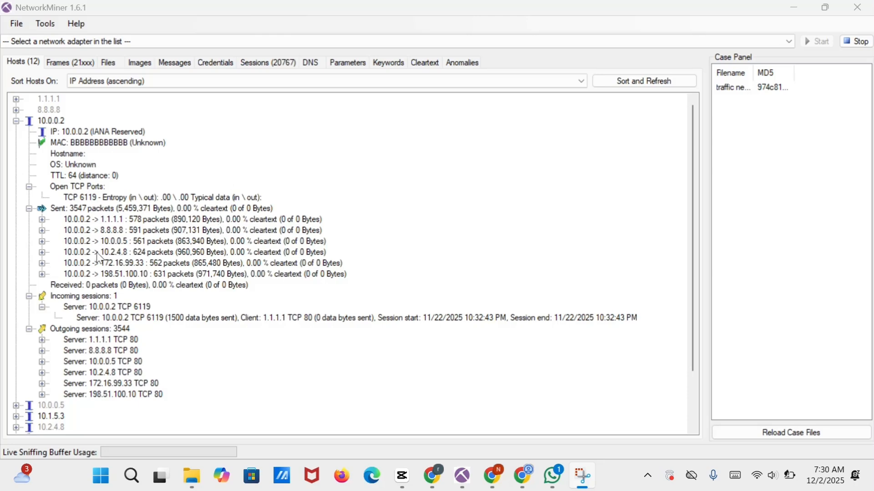
pyautogui.scroll(-2, 99, 258)
pyautogui.scroll(2, 91, 214)
pyautogui.scroll(-1, 129, 216)
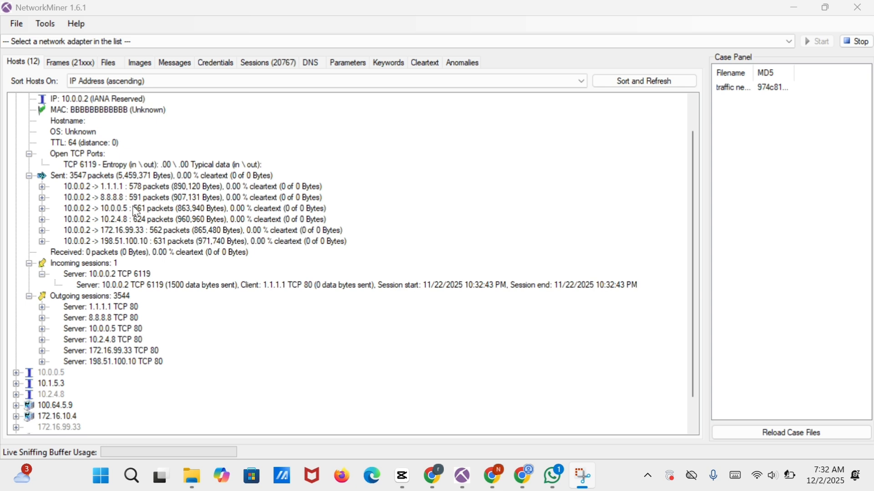
pyautogui.scroll(-1, 137, 213)
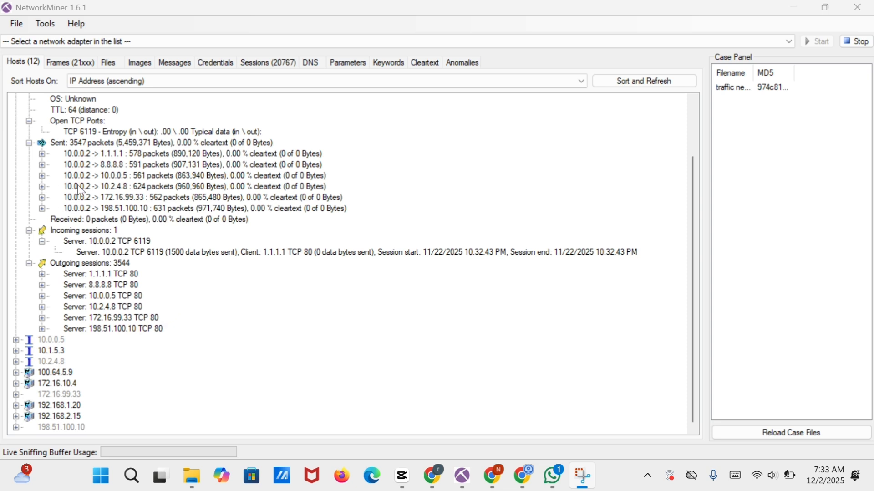
# Show the captured frames and expand Frame 2 with its Ethernet2 and IPv4 details to inspect the MAC and IP addresses
pyautogui.click(64, 71)
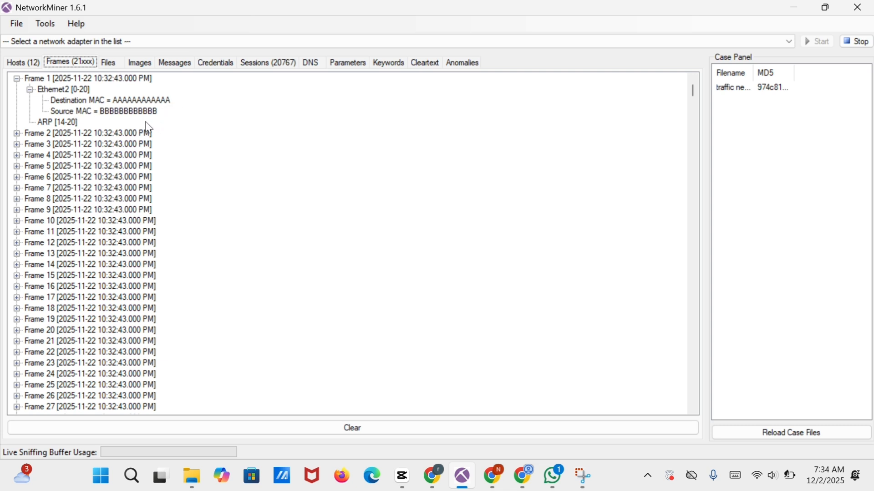
pyautogui.click(10, 136)
pyautogui.click(31, 154)
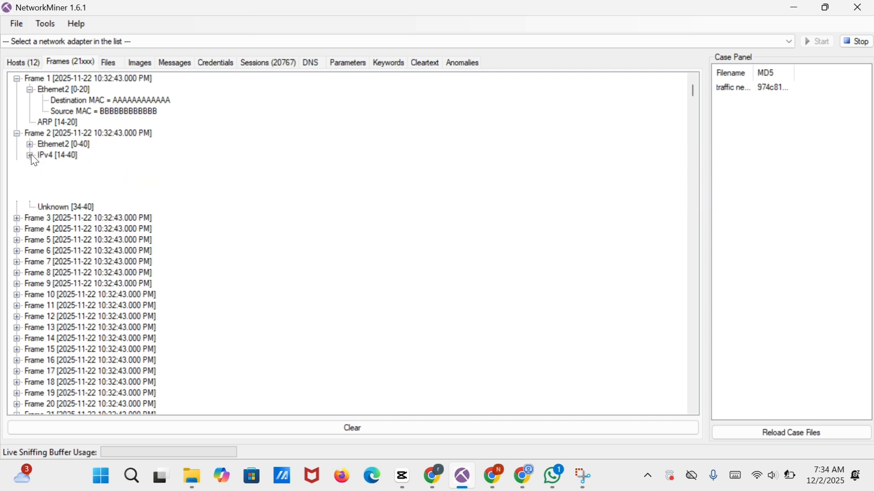
pyautogui.click(29, 144)
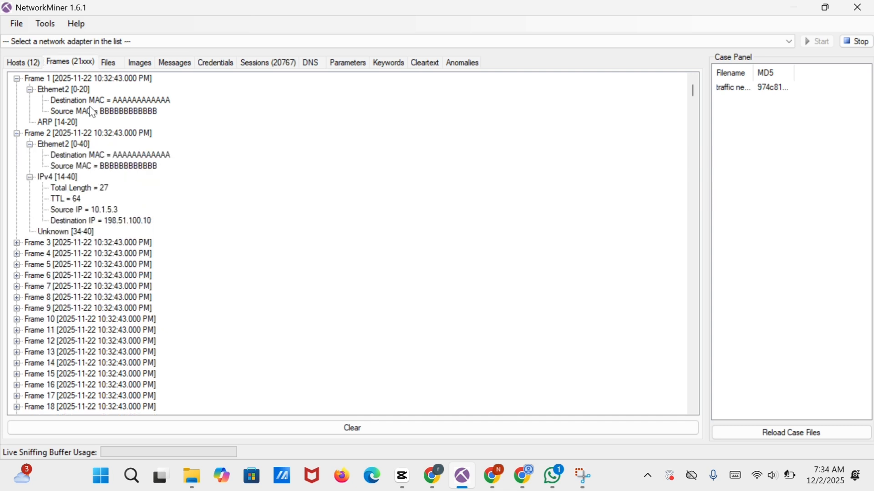
# Check the capture for extracted files, images, messages and credentials
pyautogui.click(117, 65)
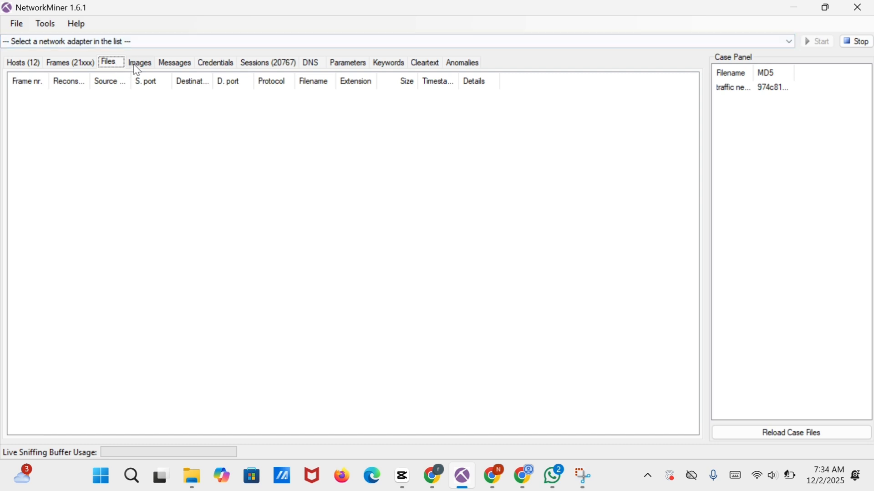
pyautogui.click(135, 69)
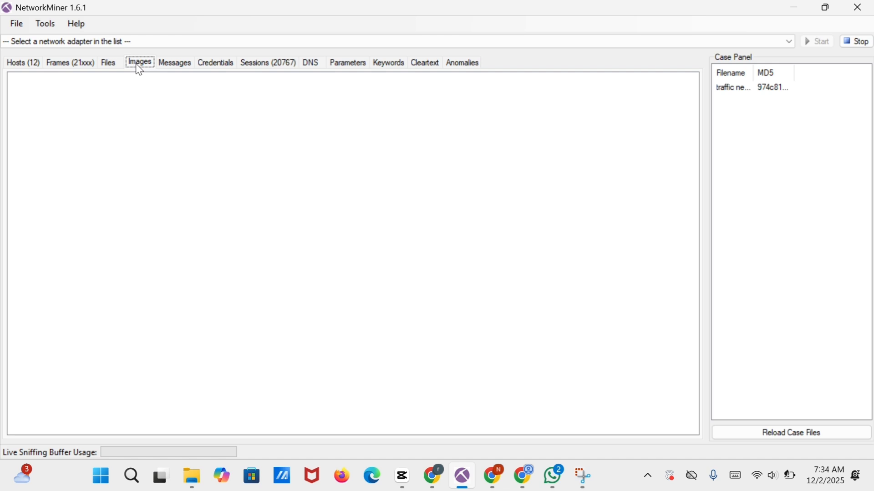
pyautogui.click(172, 70)
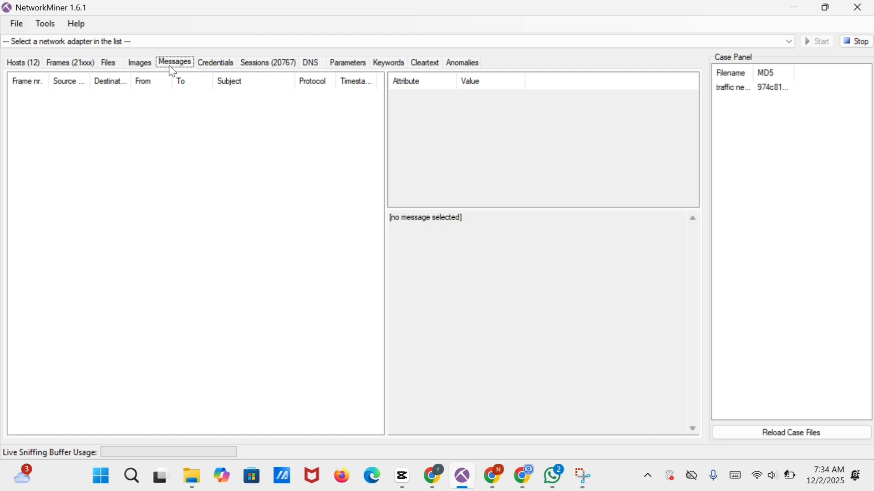
pyautogui.click(206, 66)
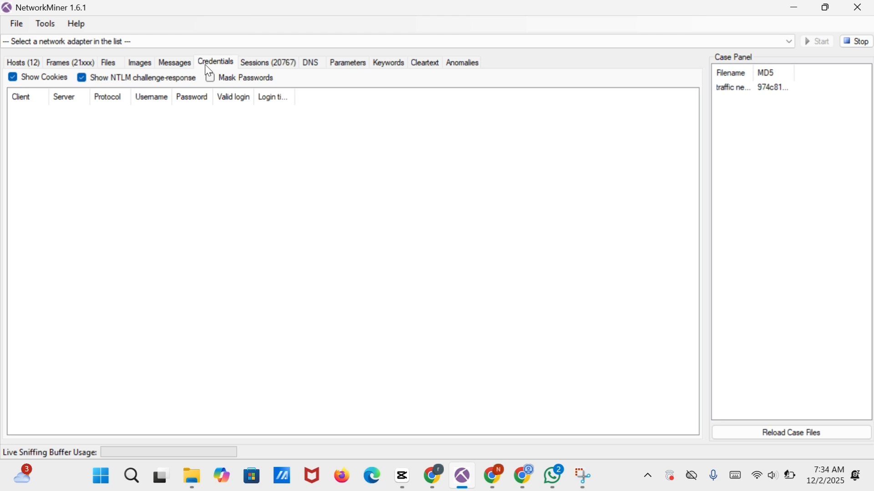
# Review the capture's sessions, DNS records, parameters, keywords, cleartext and anomalies
pyautogui.click(242, 60)
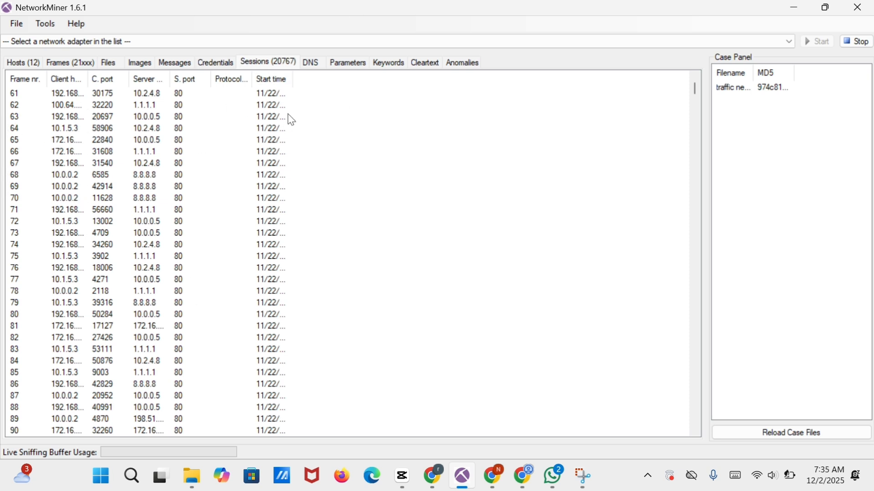
pyautogui.click(314, 62)
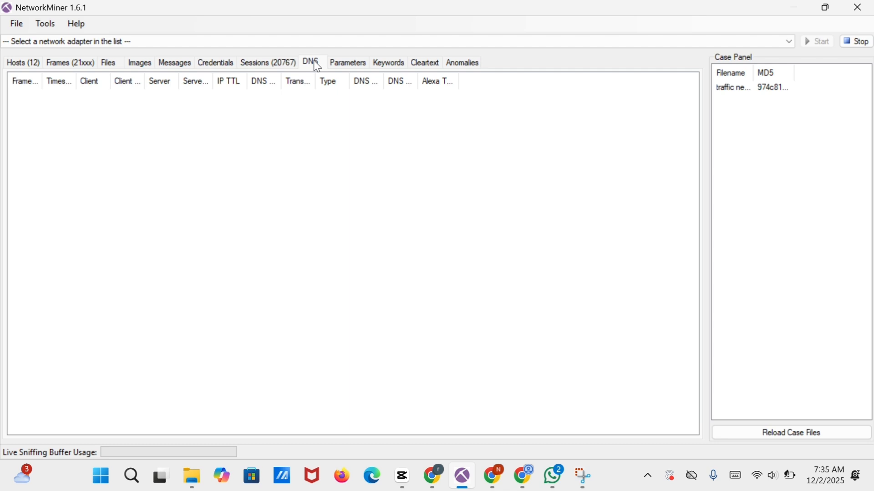
pyautogui.click(357, 62)
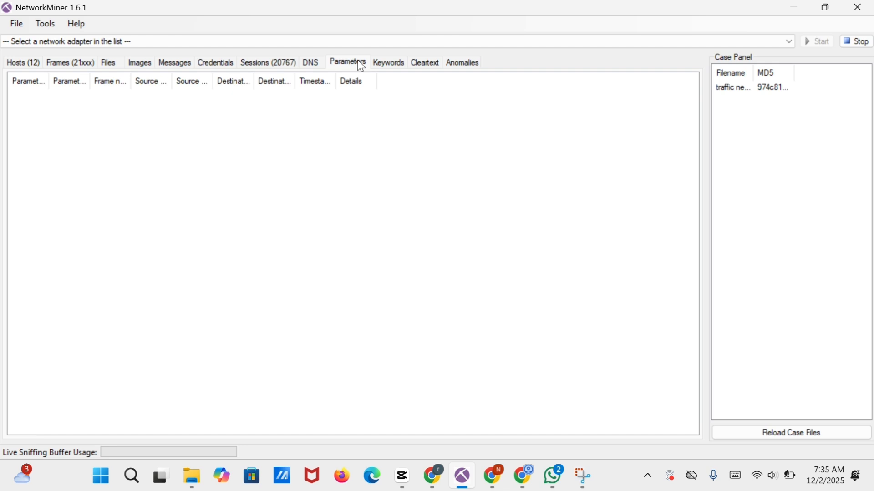
pyautogui.click(384, 64)
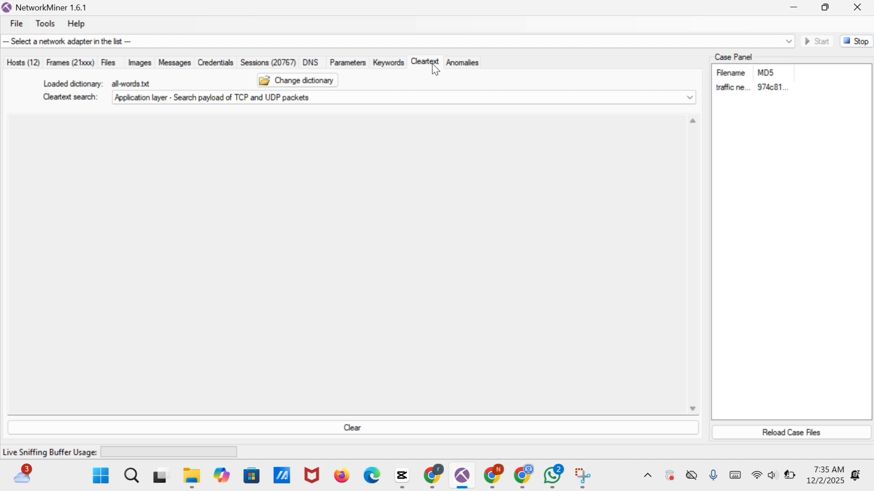
pyautogui.click(468, 60)
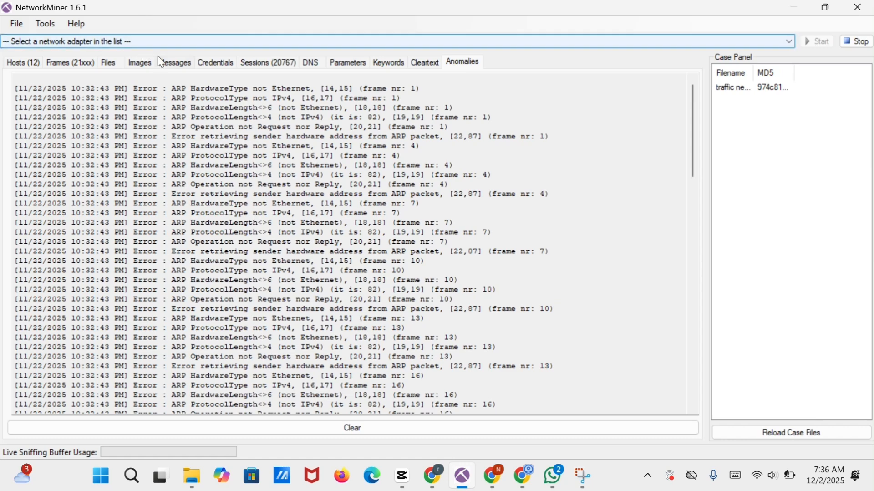
# Load the evidence01 capture file from Downloads into the case and show its messages
pyautogui.click(168, 61)
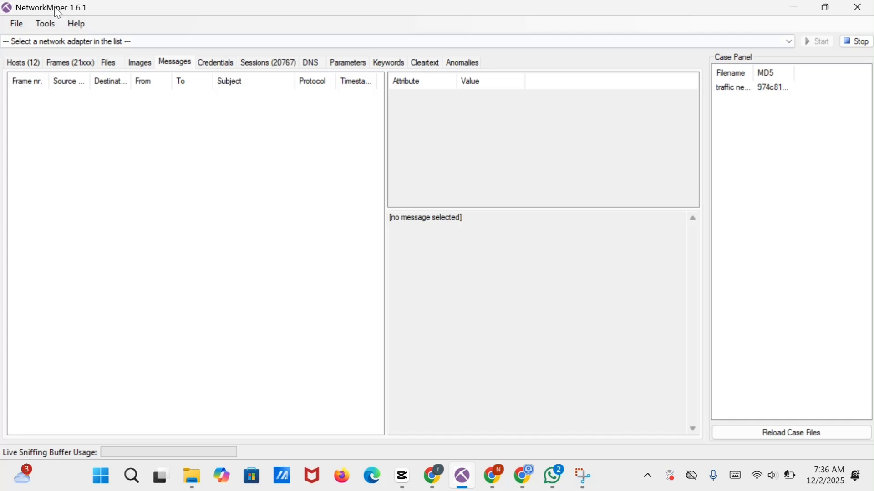
pyautogui.click(13, 26)
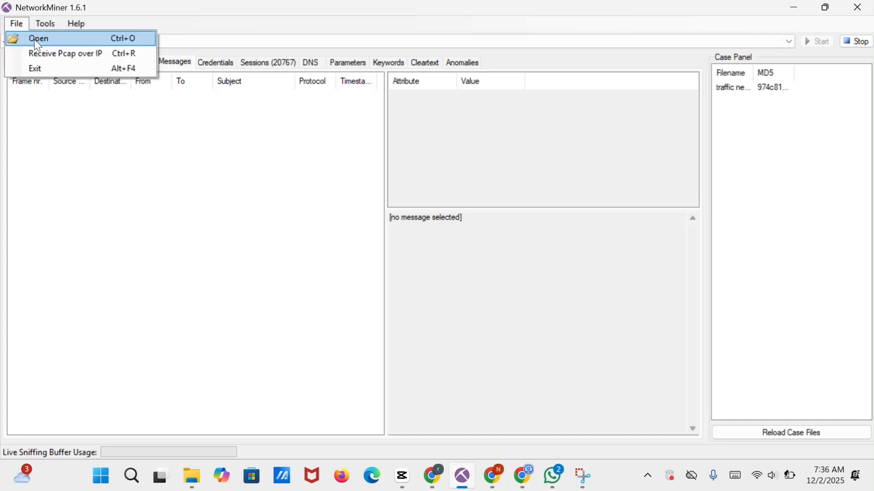
pyautogui.click(35, 41)
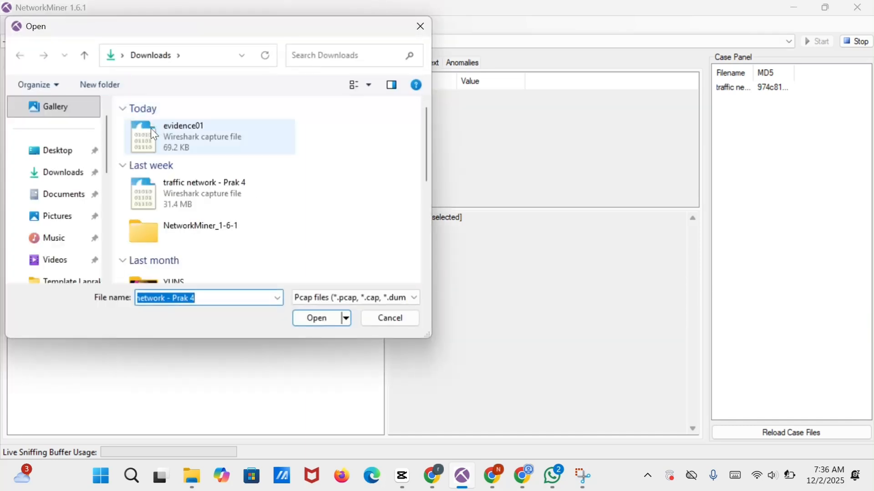
pyautogui.click(157, 133)
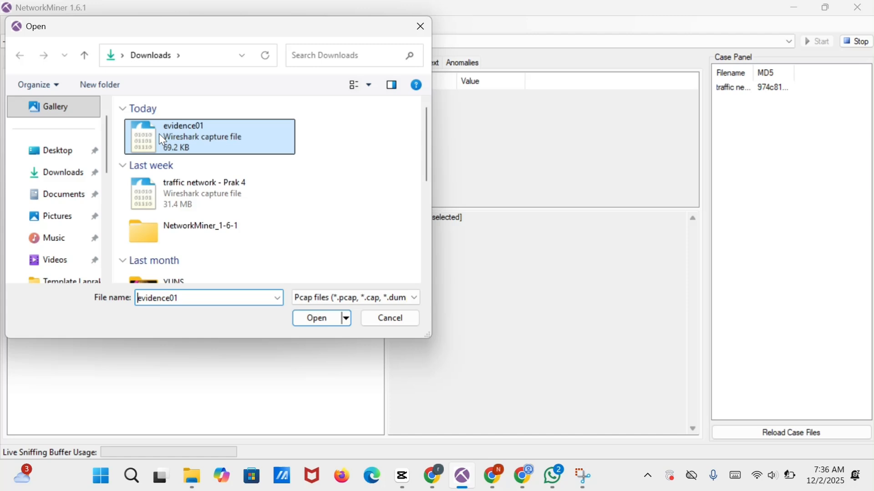
pyautogui.click(305, 319)
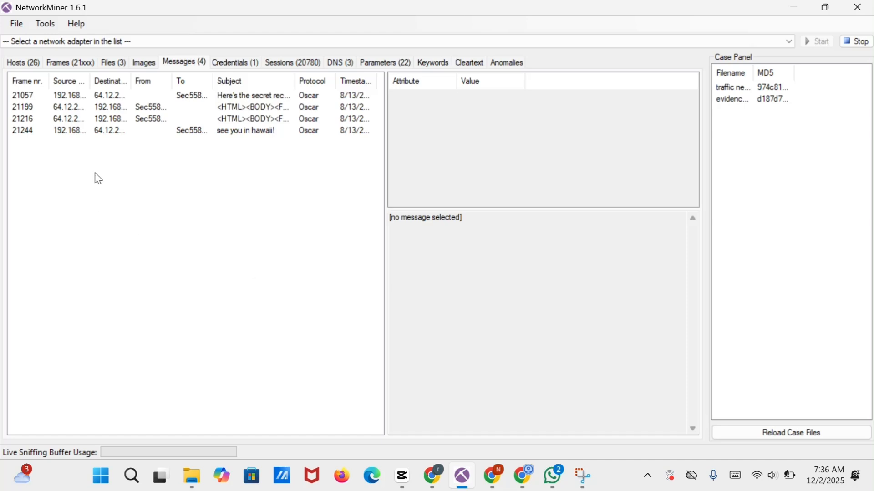
# Read the contents of the Oscar messages in frames 21216, 21057 and 21244
pyautogui.click(89, 120)
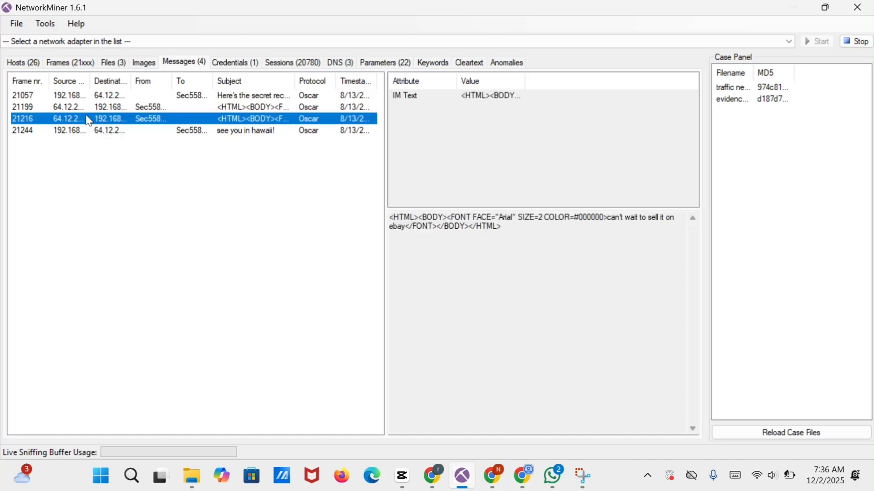
pyautogui.click(72, 94)
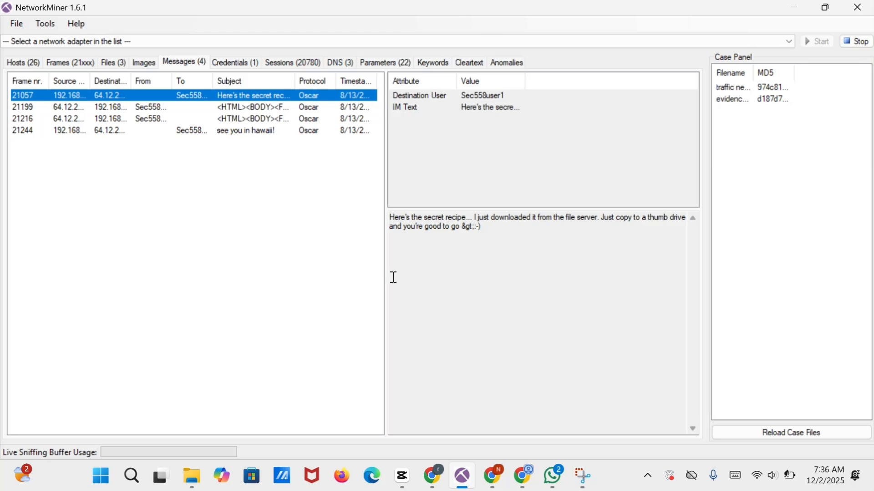
pyautogui.click(307, 132)
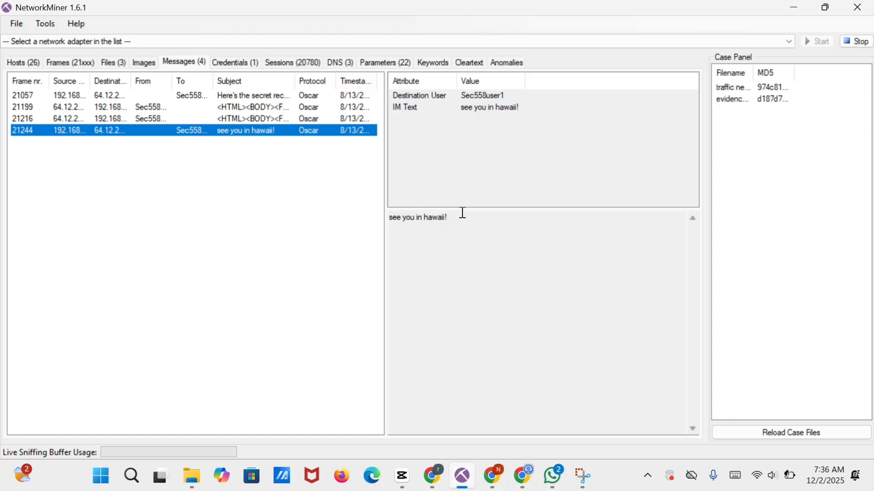
pyautogui.moveTo(458, 487)
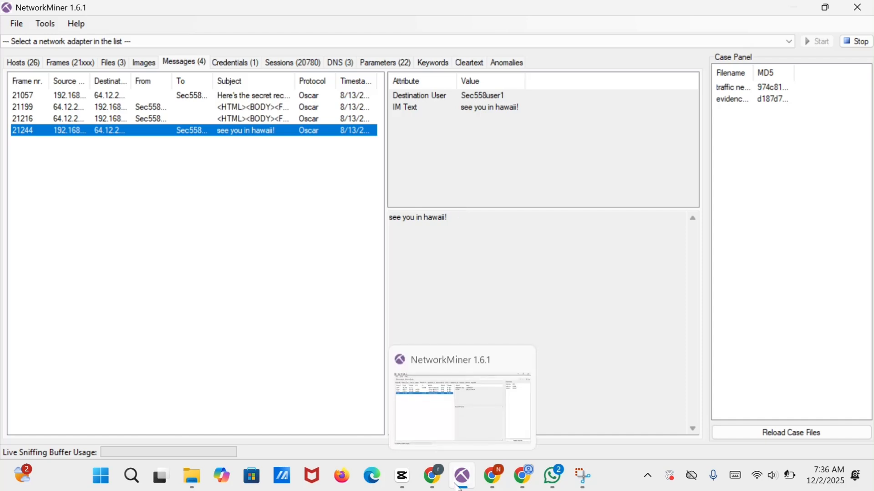
pyautogui.click(262, 245)
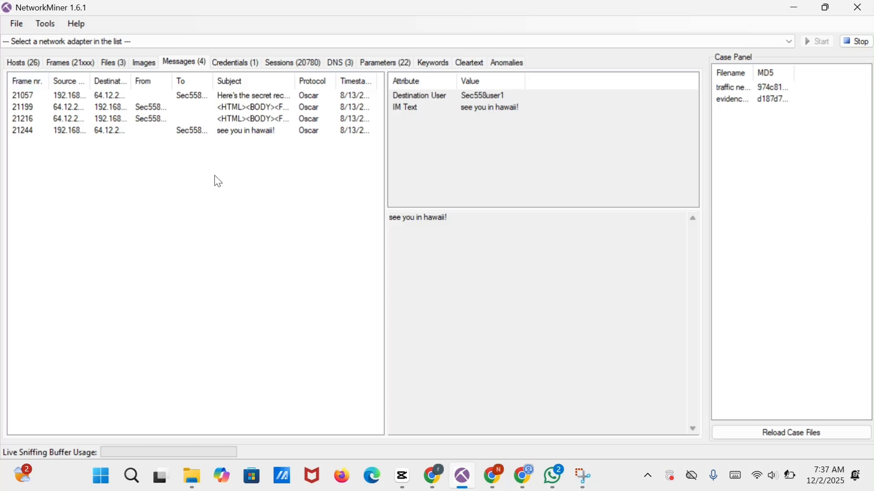